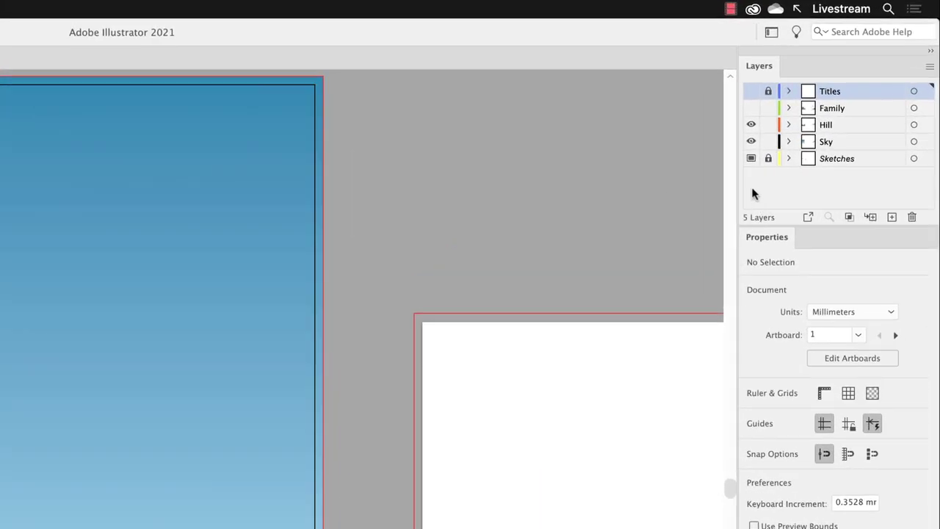
# Lock the Hill and Family layers and make the Family and Titles layers visible.
pyautogui.click(768, 126)
pyautogui.click(751, 108)
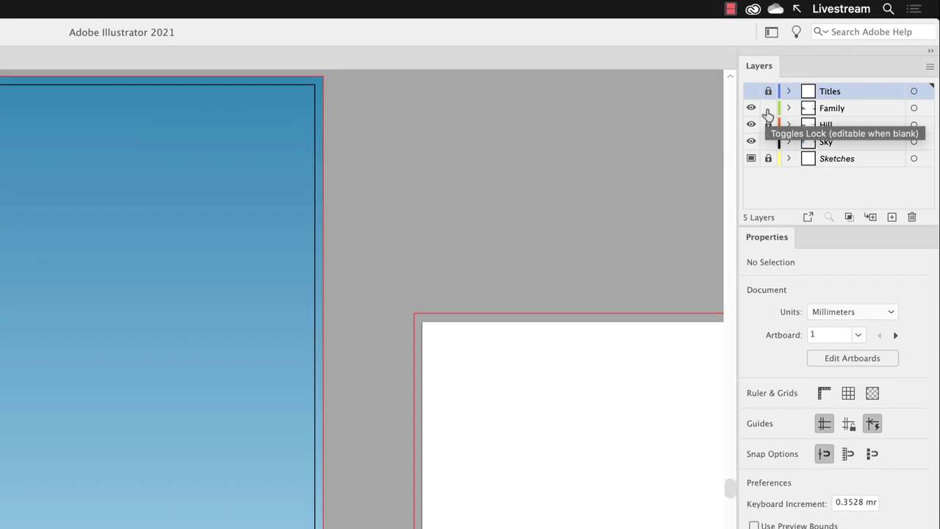
pyautogui.click(768, 109)
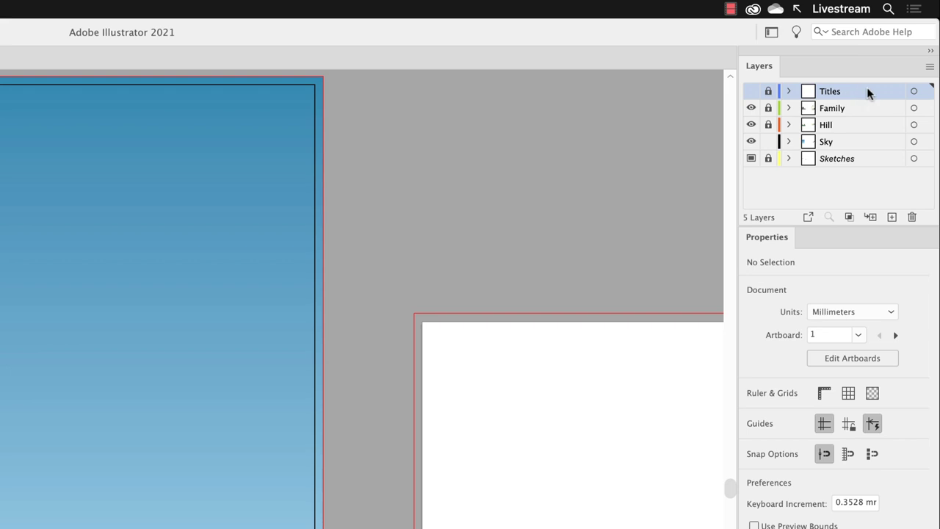
pyautogui.click(750, 91)
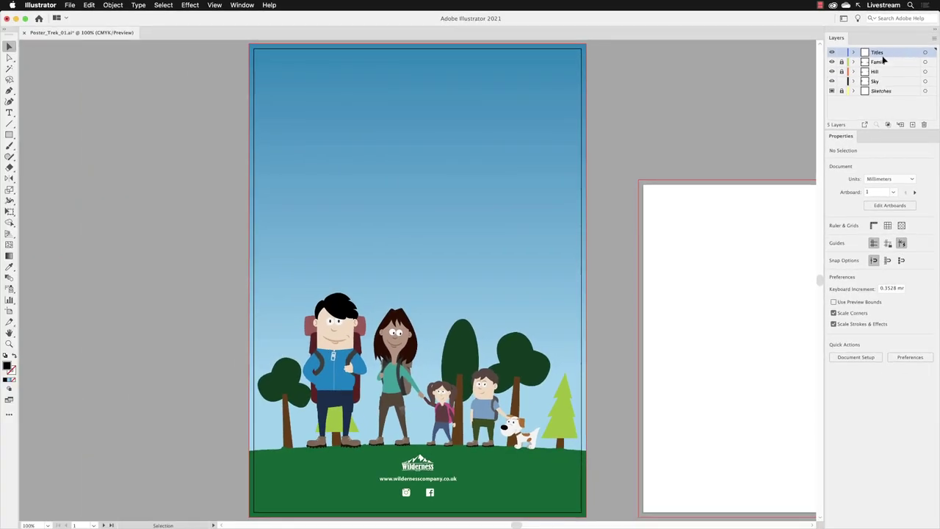
# Use the Type Tool to draw an area text frame across the upper sky, filled with Lorem ipsum.
pyautogui.click(9, 114)
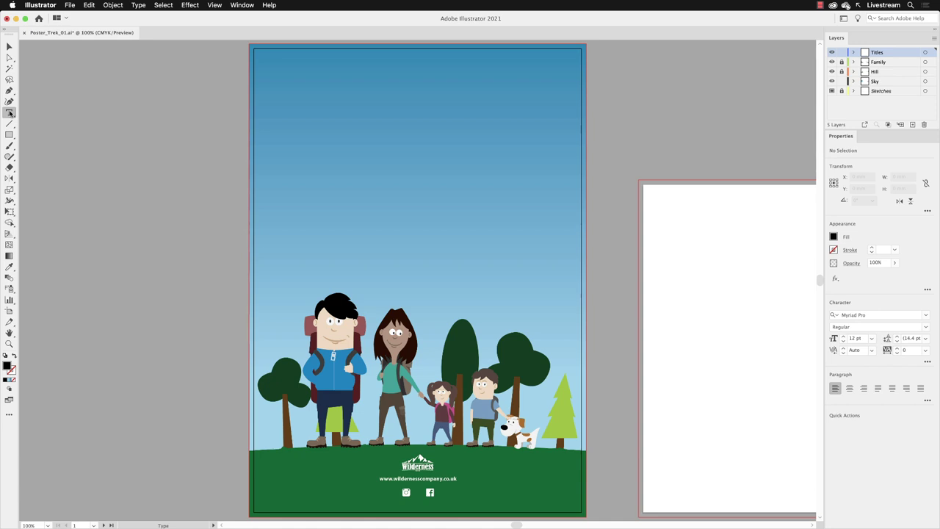
pyautogui.click(10, 112)
pyautogui.moveTo(280, 77); pyautogui.dragTo(555, 231)
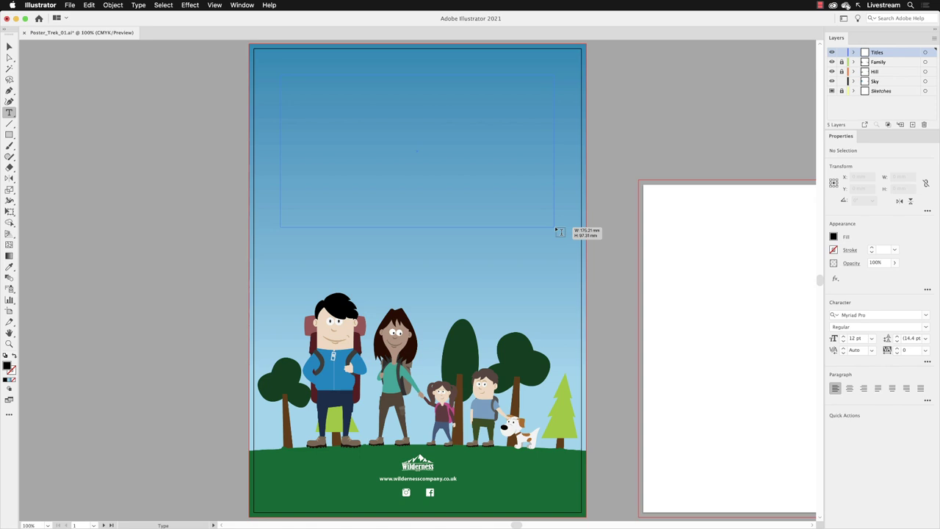
pyautogui.moveTo(556, 231); pyautogui.dragTo(555, 226)
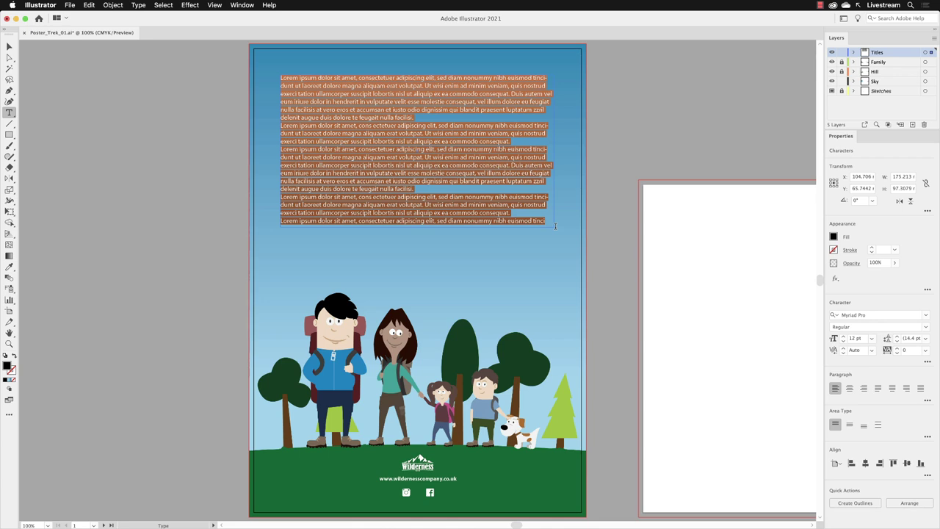
# Type 'Embrace life's little' over the placeholder and select the whole title line.
pyautogui.write("Embrace life's little")
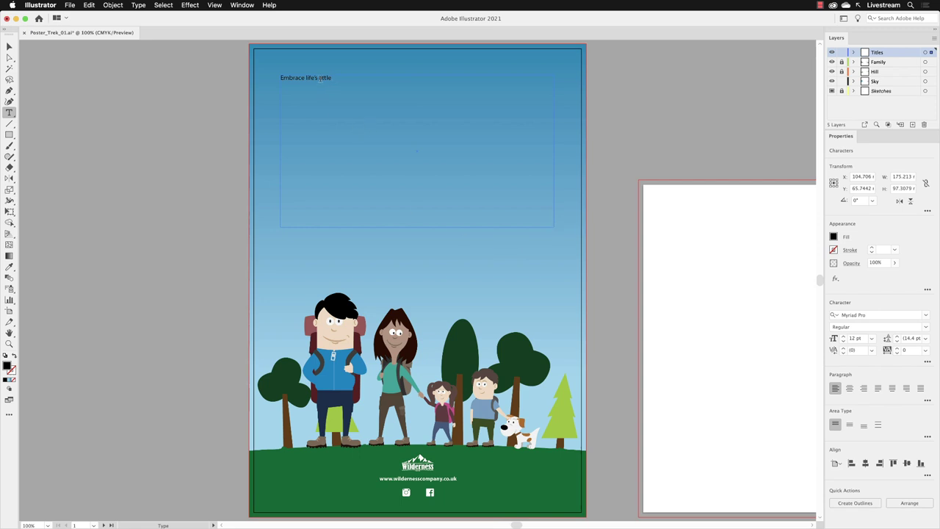
pyautogui.moveTo(318, 78); pyautogui.dragTo(333, 78)
pyautogui.tripleClick(312, 78)
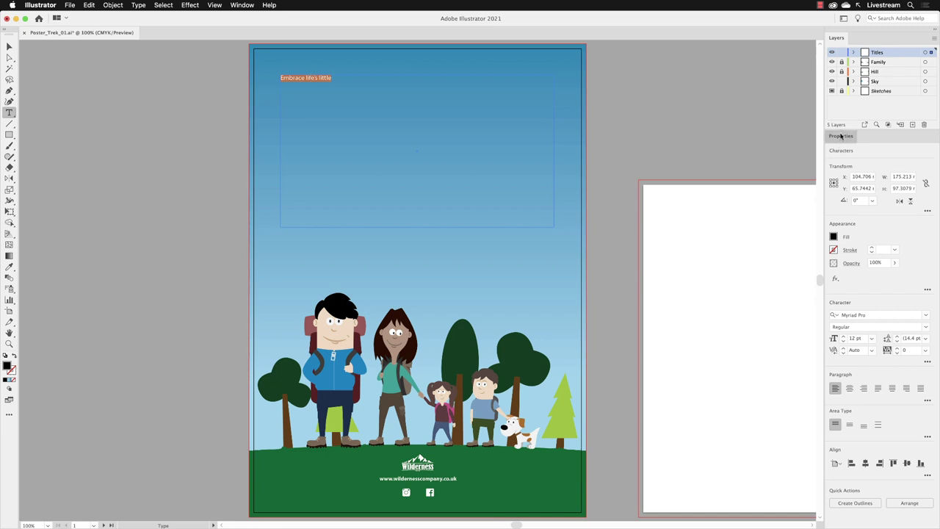
# Float the Properties panel over the artboard and show the font family list.
pyautogui.moveTo(841, 136); pyautogui.dragTo(586, 51)
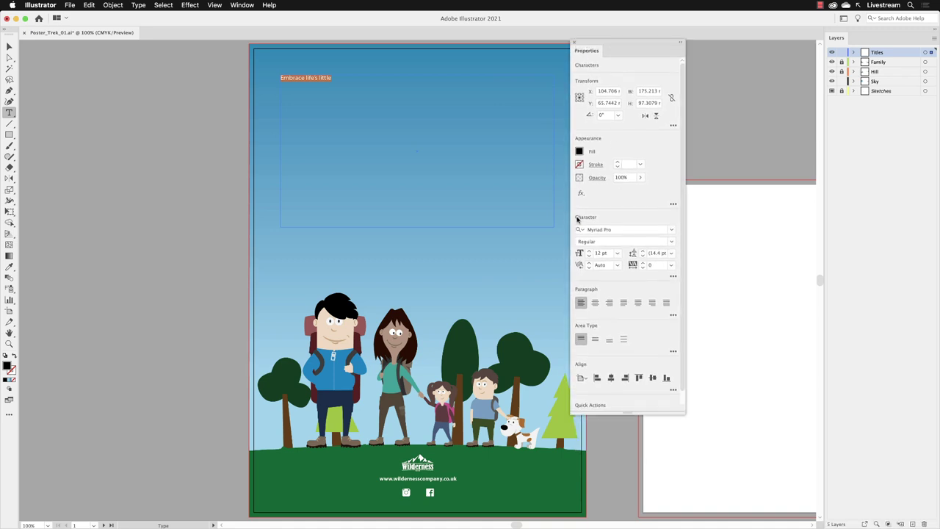
pyautogui.click(672, 230)
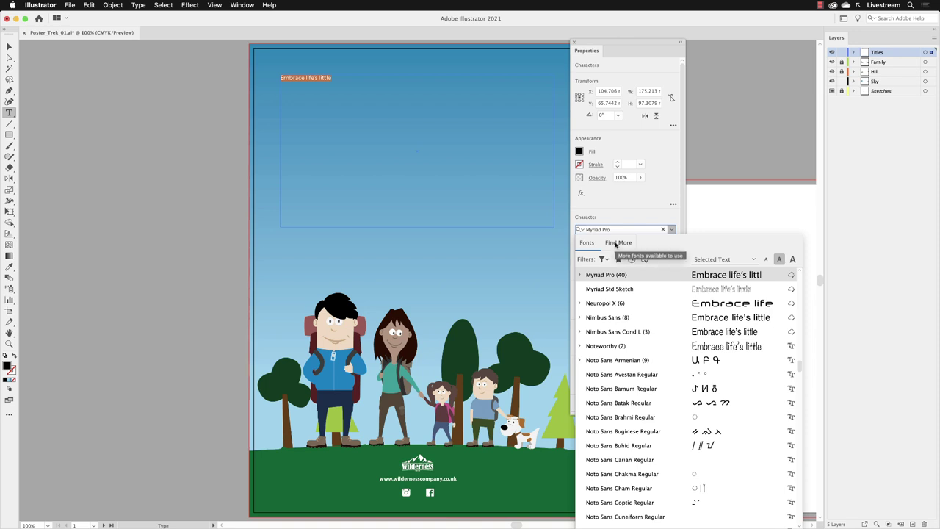
# Activate Aaux Next and Alternate Gothic No1 D Regular from Adobe Fonts' Find More list.
pyautogui.click(616, 243)
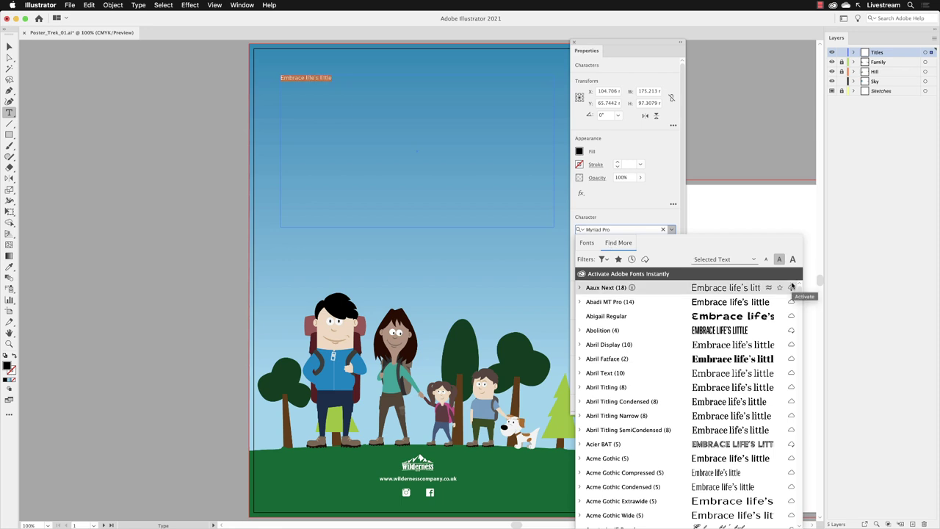
pyautogui.click(792, 287)
pyautogui.scroll(-3, 801, 292)
pyautogui.moveTo(800, 292); pyautogui.dragTo(801, 304)
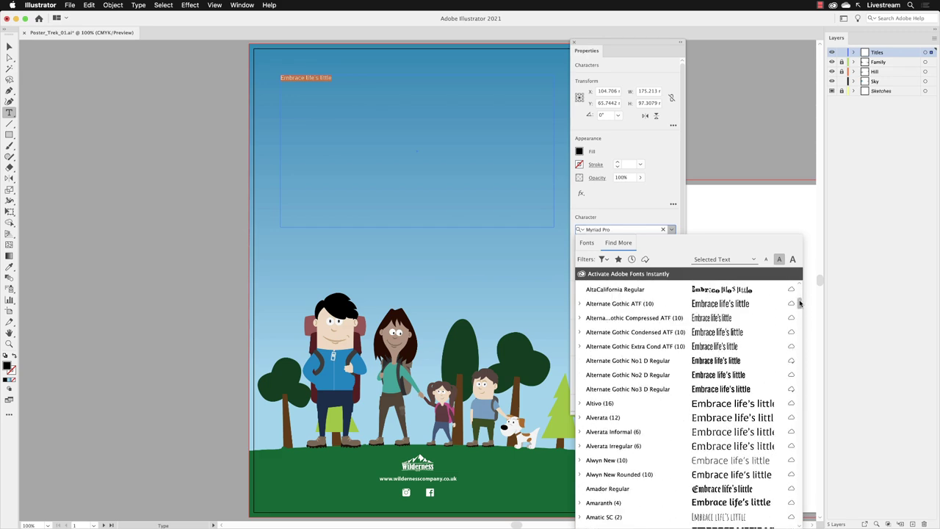
pyautogui.click(791, 362)
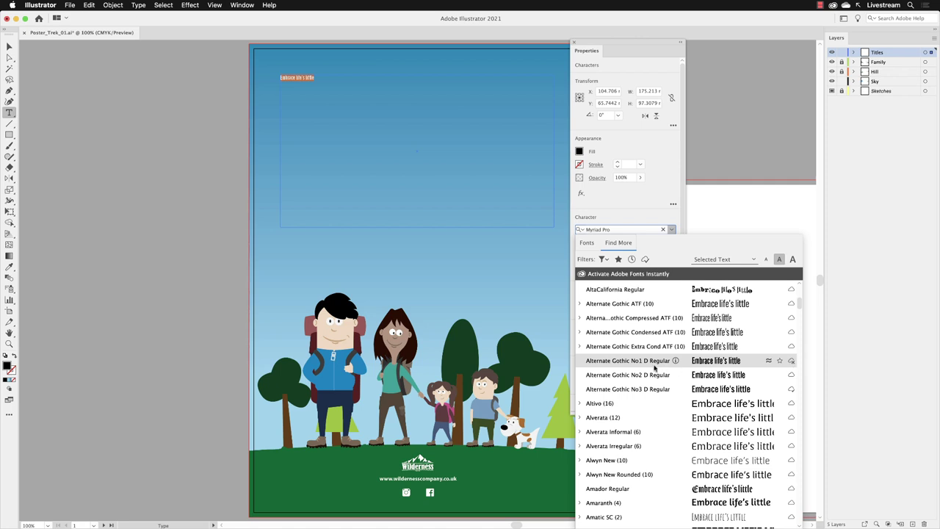
# Set the title in Alternate Gothic No1 D Regular at 30 pt and show extended character options.
pyautogui.click(613, 363)
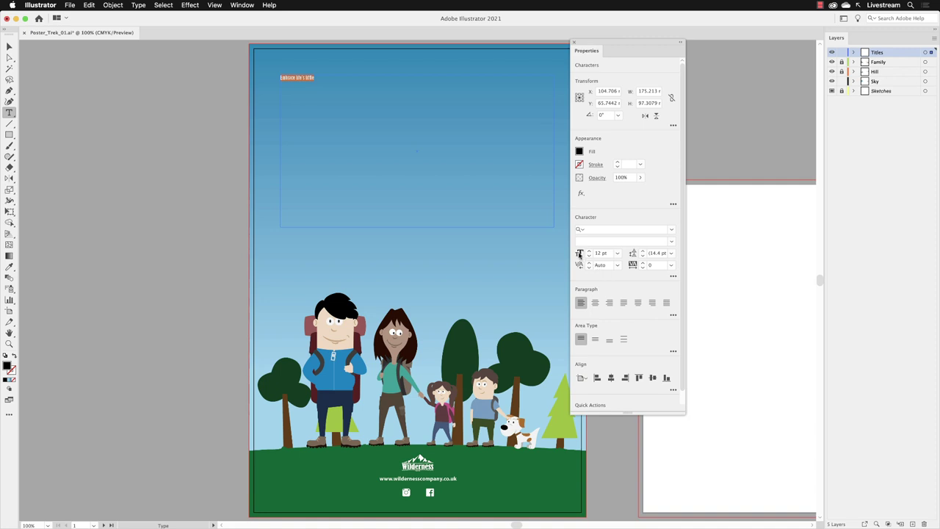
pyautogui.click(618, 253)
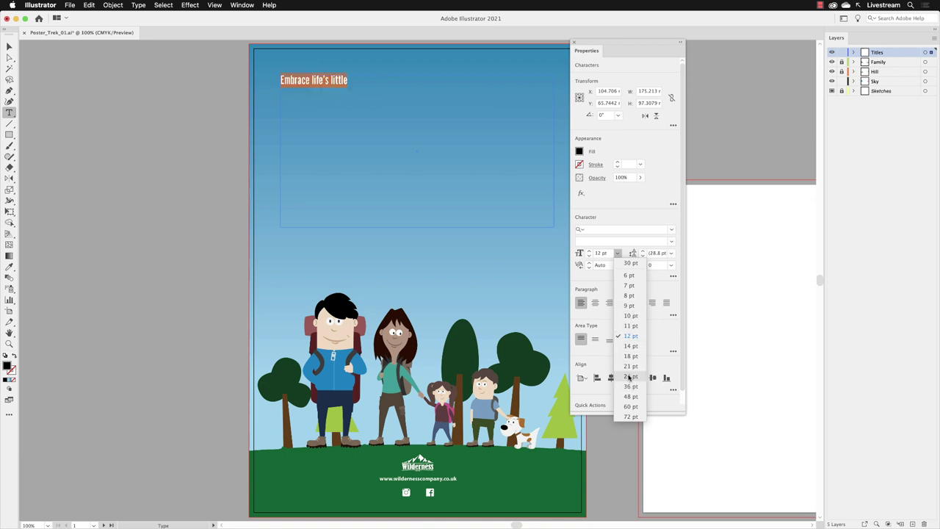
pyautogui.click(629, 376)
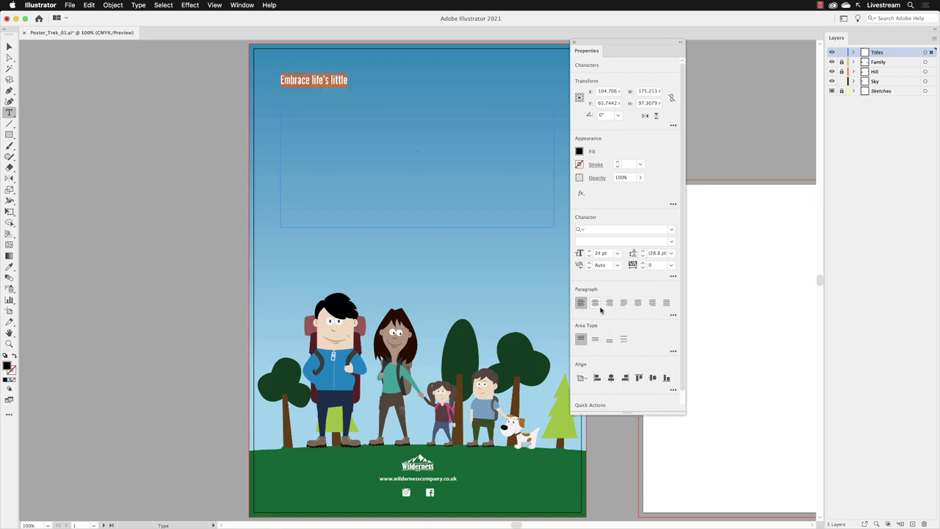
pyautogui.click(589, 250)
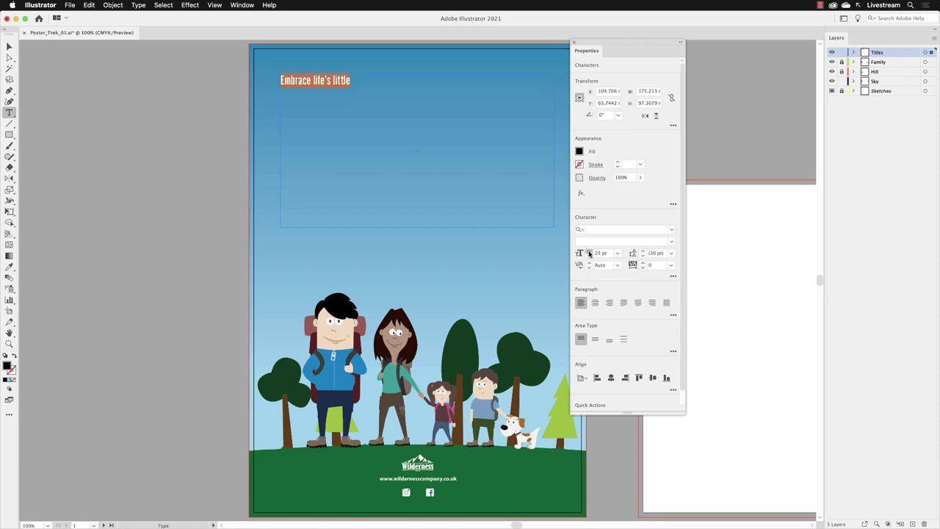
pyautogui.click(589, 250)
pyautogui.click(589, 250)
pyautogui.click(589, 250)
pyautogui.click(589, 250)
pyautogui.click(588, 250)
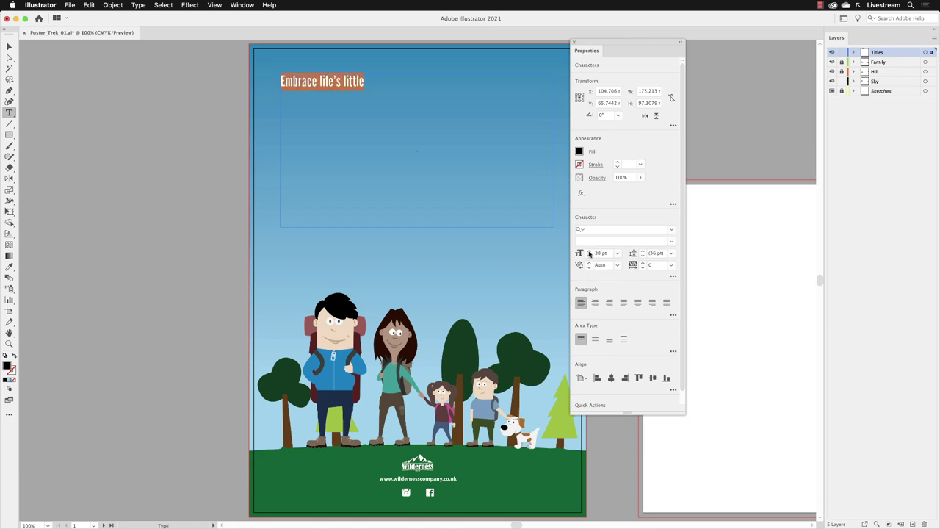
pyautogui.click(673, 277)
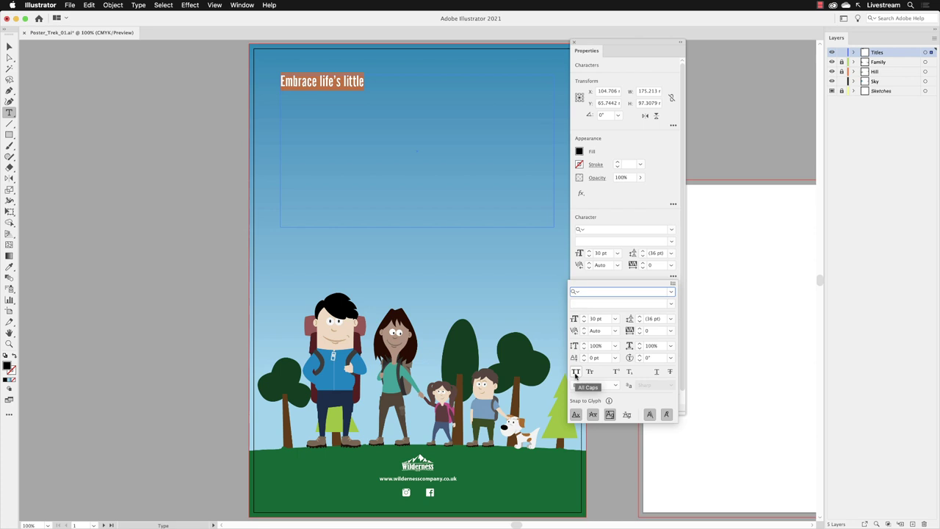
# Apply All Caps to the title and centre-align it in its text frame.
pyautogui.click(576, 373)
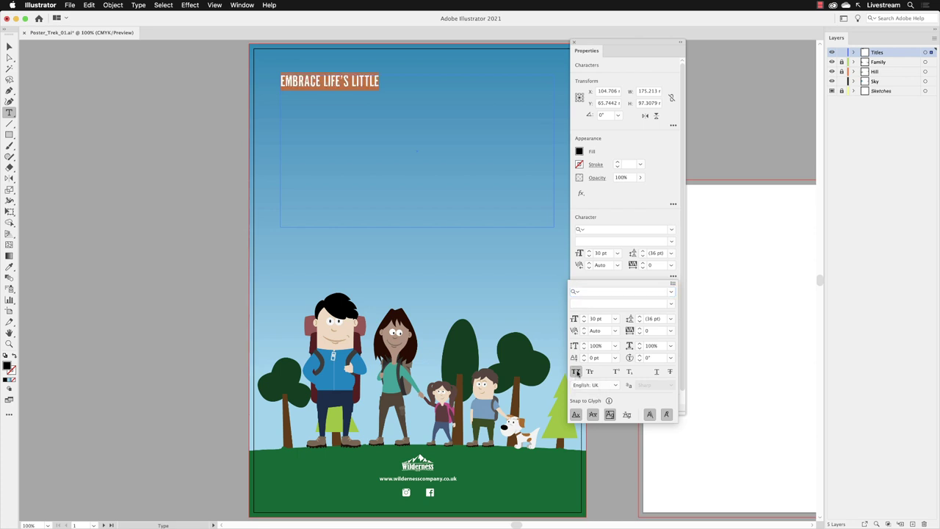
pyautogui.press('Escape')
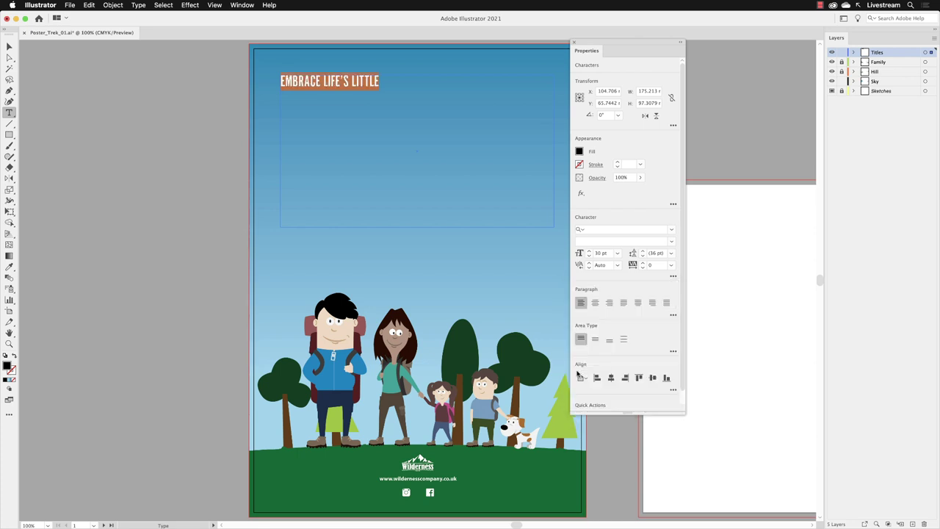
pyautogui.click(596, 303)
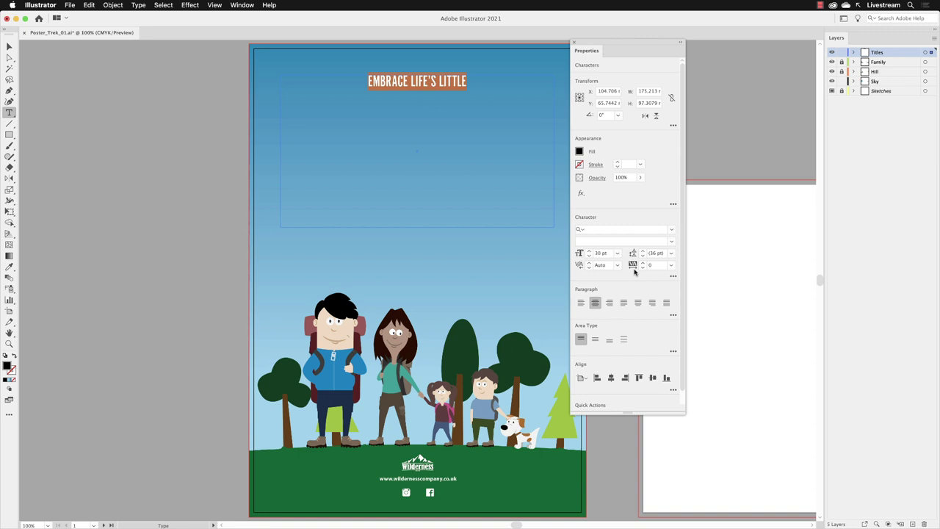
# Zoom in on the title and step its tracking down toward -30.
pyautogui.press('Escape')
pyautogui.press('super+equal')
pyautogui.press('super+equal')
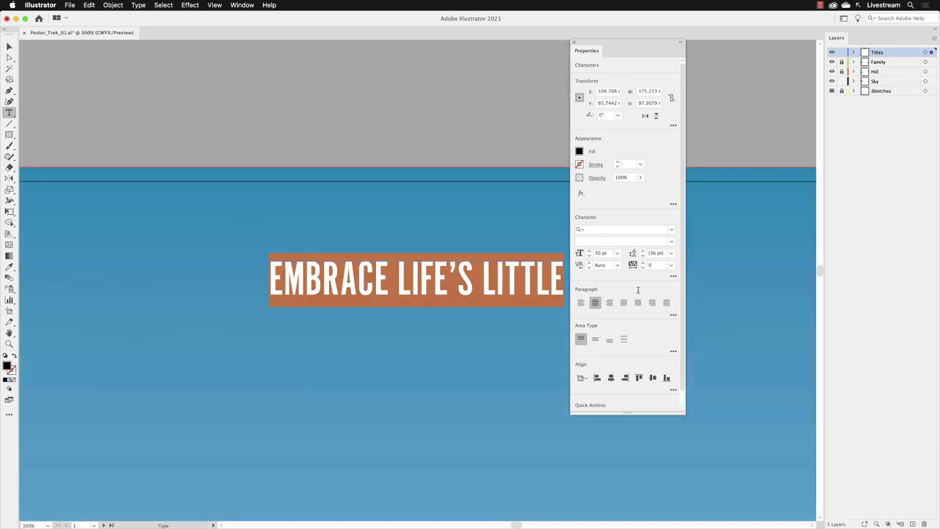
pyautogui.moveTo(602, 43); pyautogui.dragTo(639, 58)
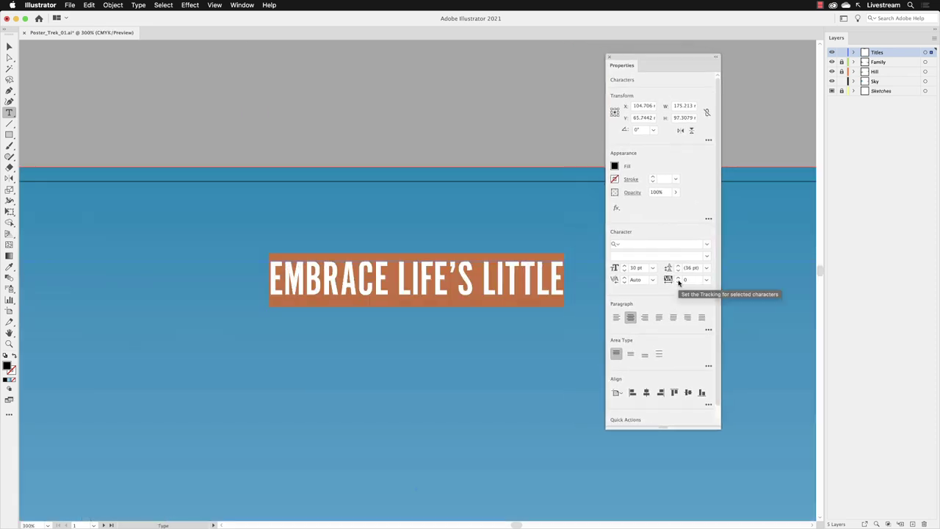
pyautogui.click(678, 283)
pyautogui.click(678, 282)
pyautogui.click(678, 283)
pyautogui.click(677, 283)
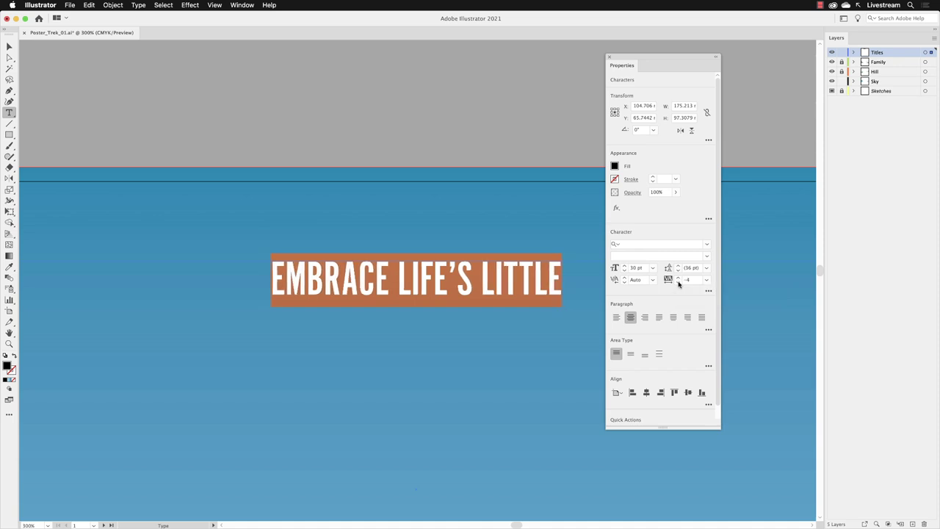
pyautogui.click(678, 282)
pyautogui.click(677, 282)
pyautogui.click(677, 282)
pyautogui.click(678, 282)
pyautogui.click(678, 282)
pyautogui.click(678, 283)
pyautogui.click(677, 282)
pyautogui.click(678, 283)
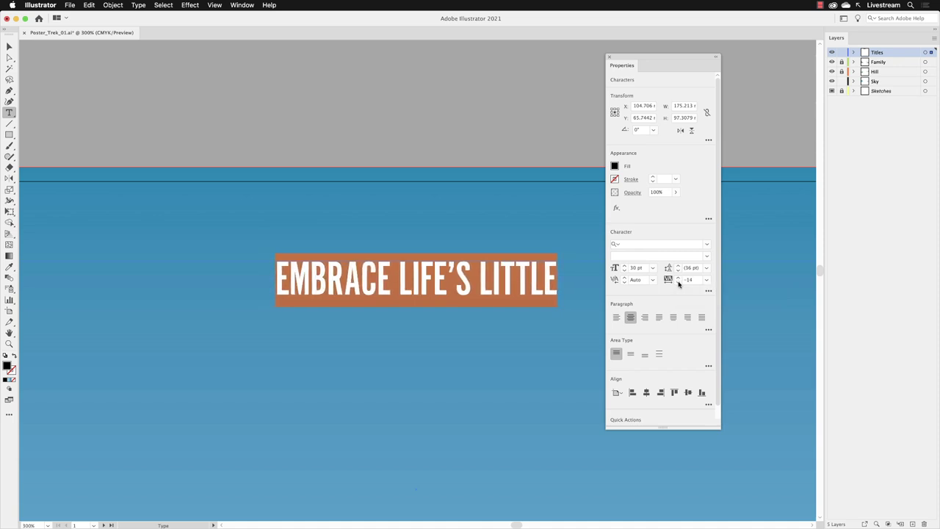
pyautogui.click(678, 283)
pyautogui.click(678, 283)
pyautogui.click(678, 283)
pyautogui.click(678, 283)
pyautogui.click(678, 282)
pyautogui.click(678, 282)
pyautogui.click(677, 283)
pyautogui.click(678, 283)
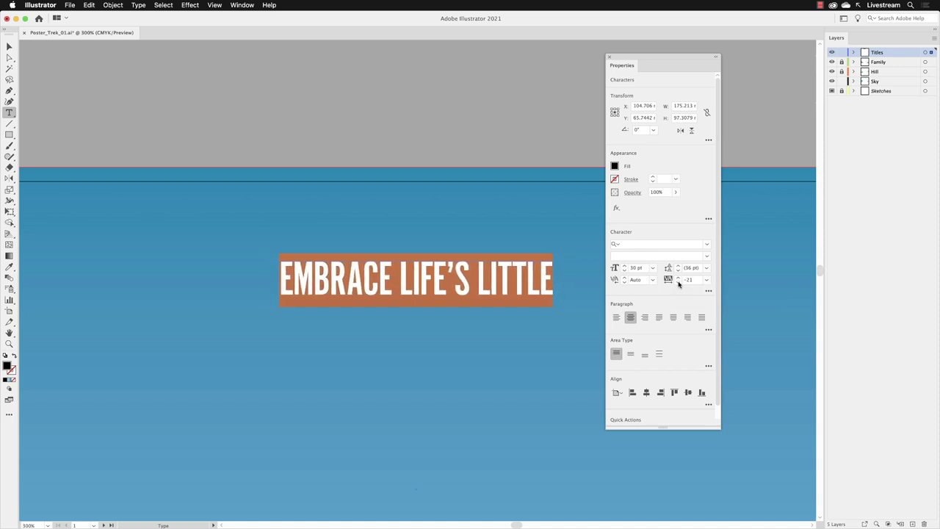
pyautogui.click(678, 282)
pyautogui.click(678, 282)
pyautogui.click(678, 283)
pyautogui.click(678, 283)
pyautogui.click(678, 283)
pyautogui.click(677, 283)
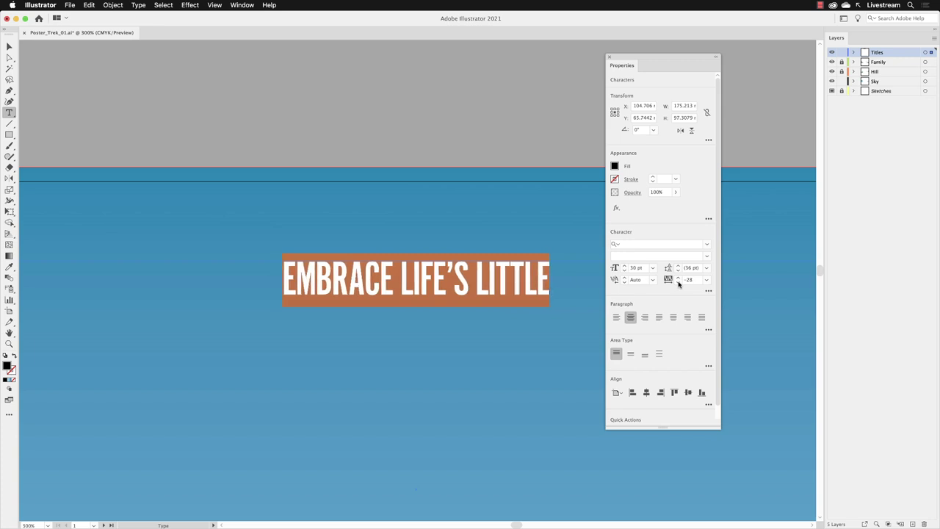
pyautogui.click(678, 283)
pyautogui.click(678, 283)
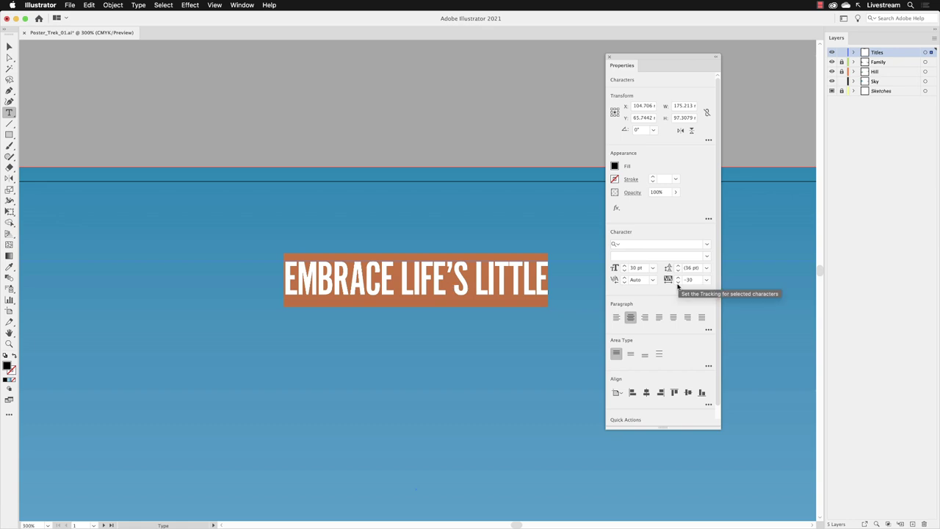
# Fill the title text with the White swatch and exit type editing.
pyautogui.click(615, 166)
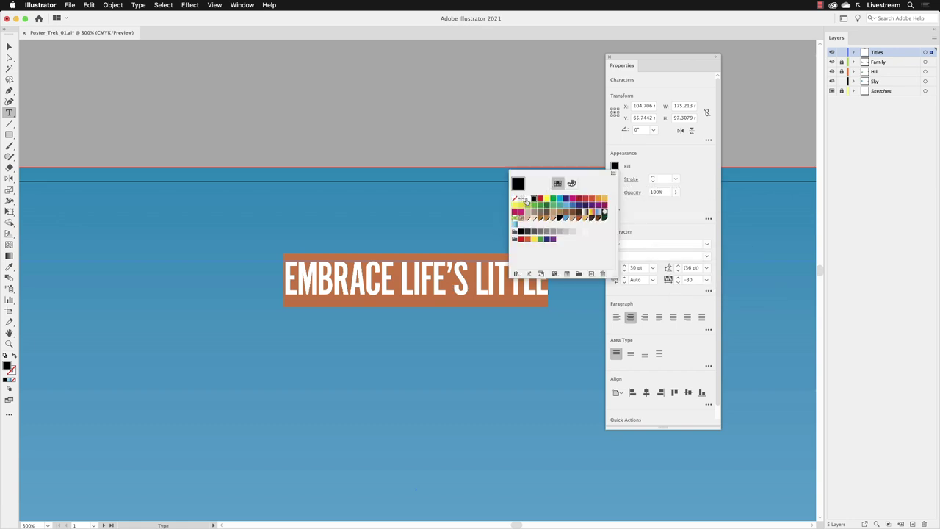
pyautogui.click(526, 200)
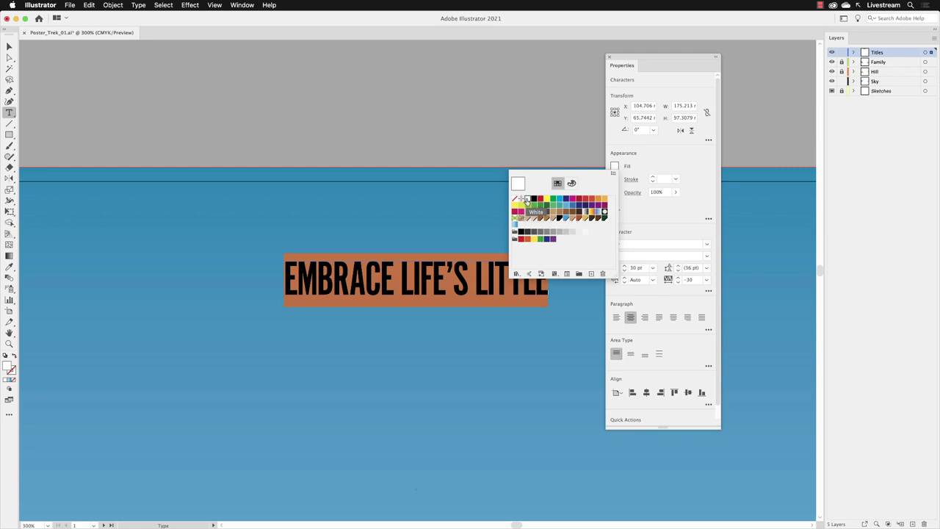
pyautogui.press('Escape')
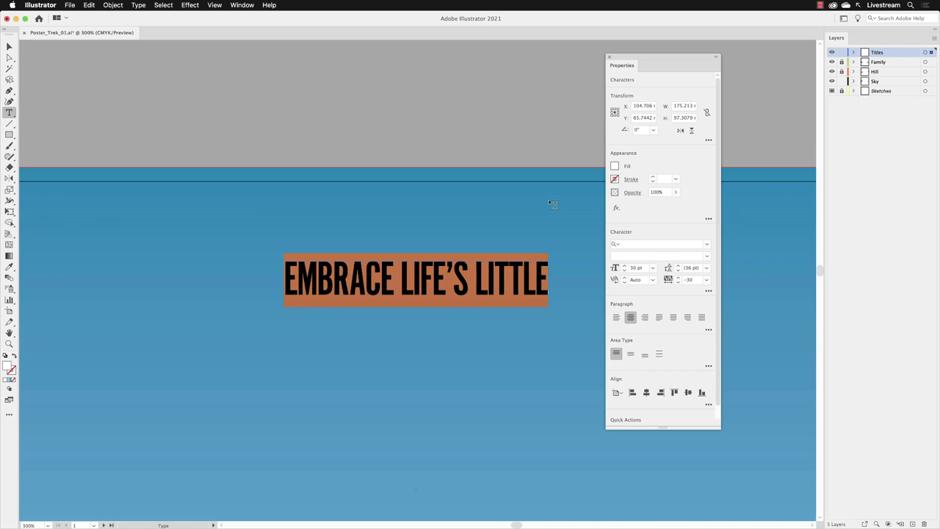
pyautogui.press('Escape')
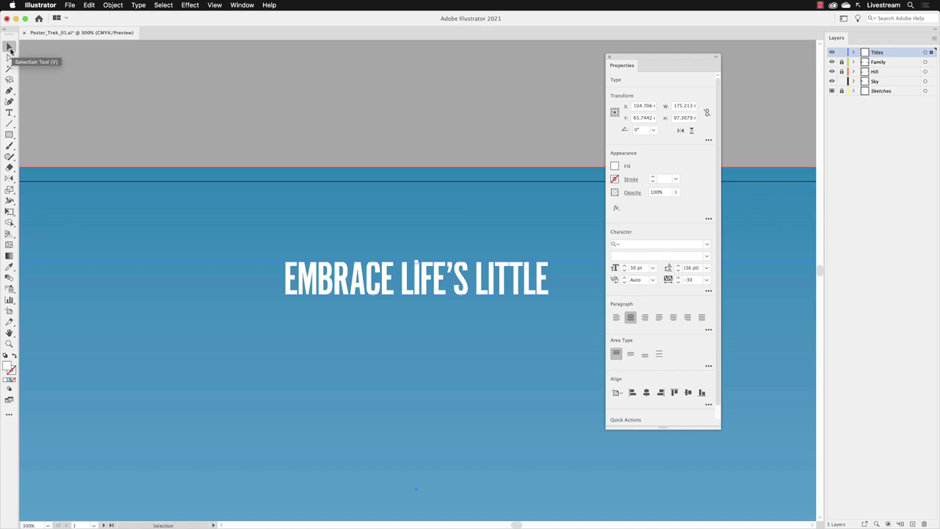
# Fit the artboard in the window and raise the frame's bottom until it hugs the title, about 10 mm tall.
pyautogui.click(214, 5)
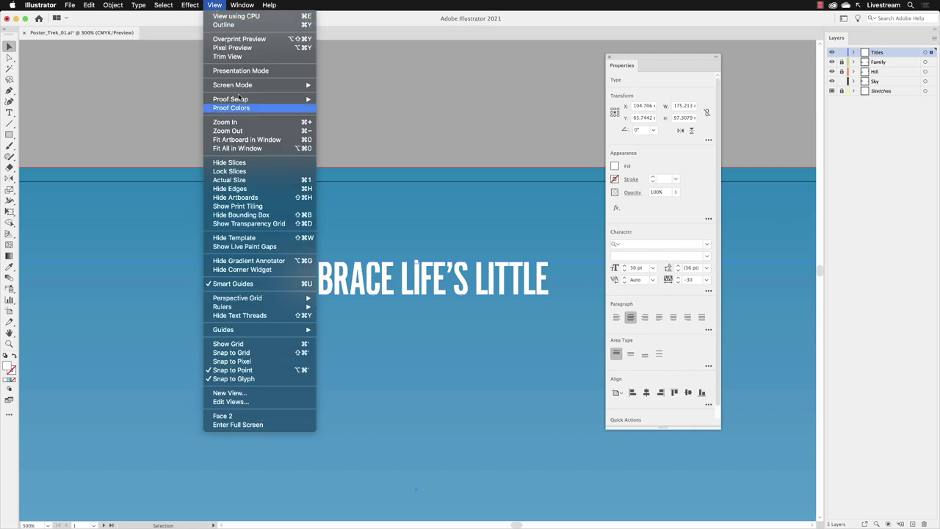
pyautogui.click(245, 139)
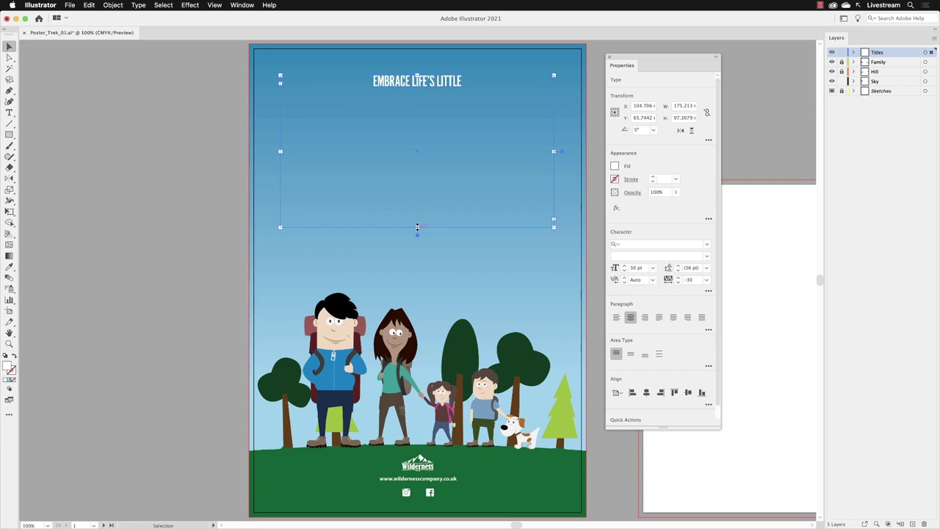
pyautogui.moveTo(417, 227); pyautogui.dragTo(429, 166)
pyautogui.moveTo(429, 128); pyautogui.dragTo(422, 95)
pyautogui.moveTo(422, 96); pyautogui.dragTo(417, 91)
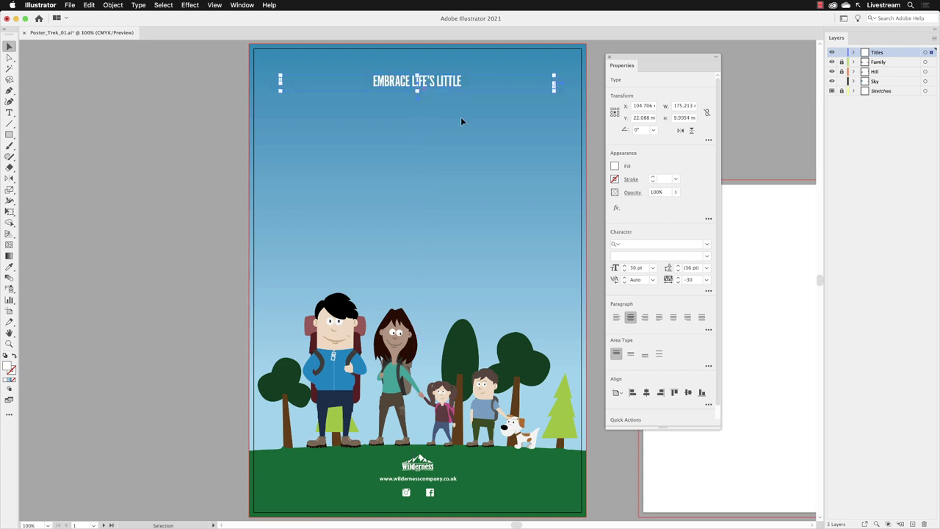